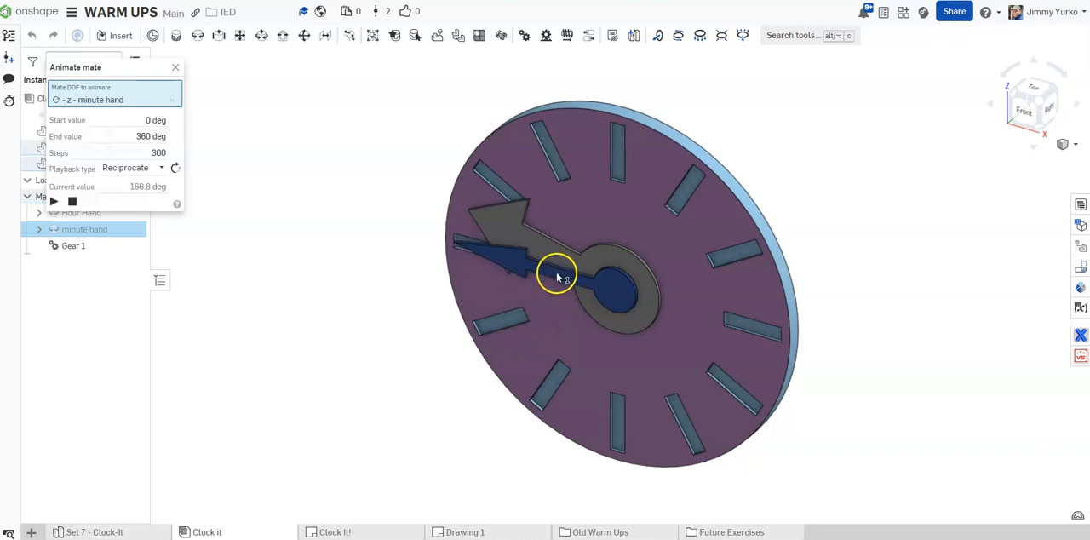
Play the minute hand mate animation with Loop playback, and close the animation settings
drag(567, 182, 584, 200)
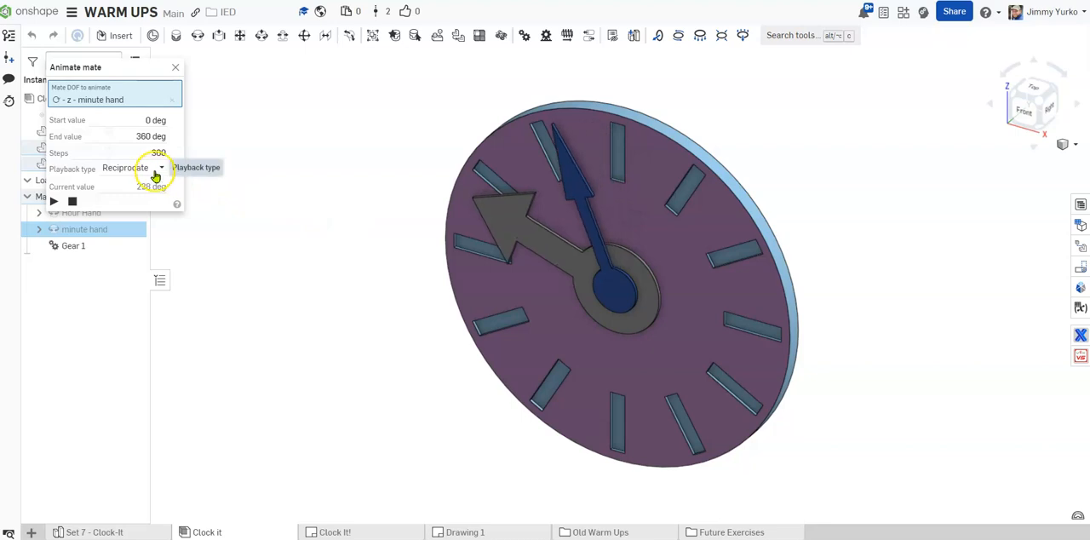
click(158, 170)
click(133, 223)
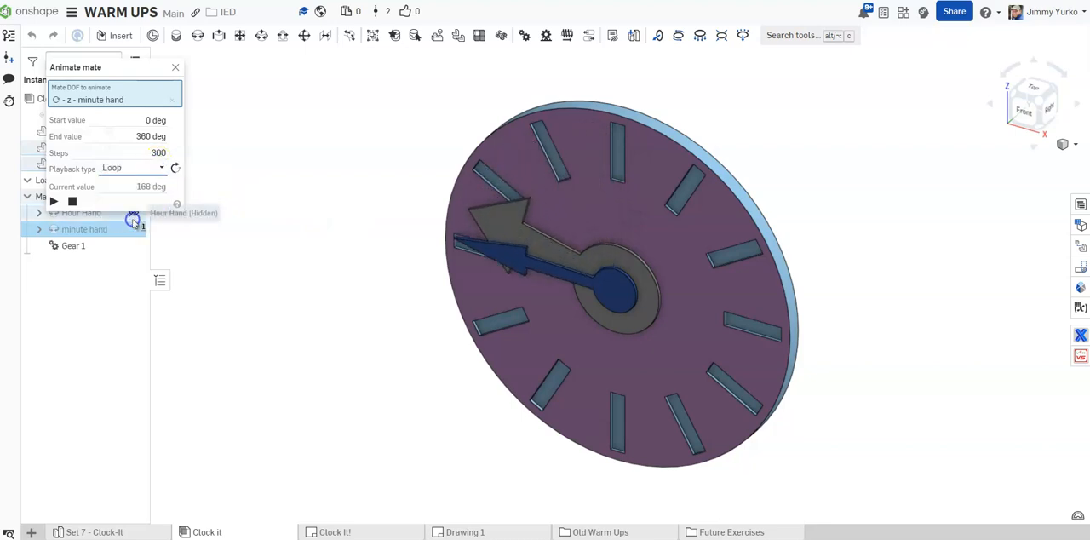
click(53, 201)
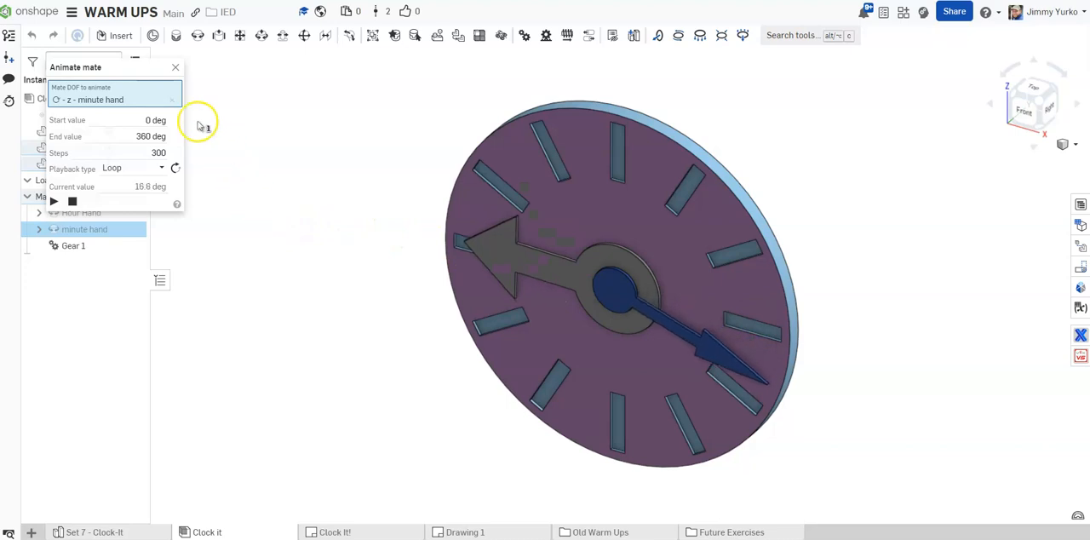
click(176, 68)
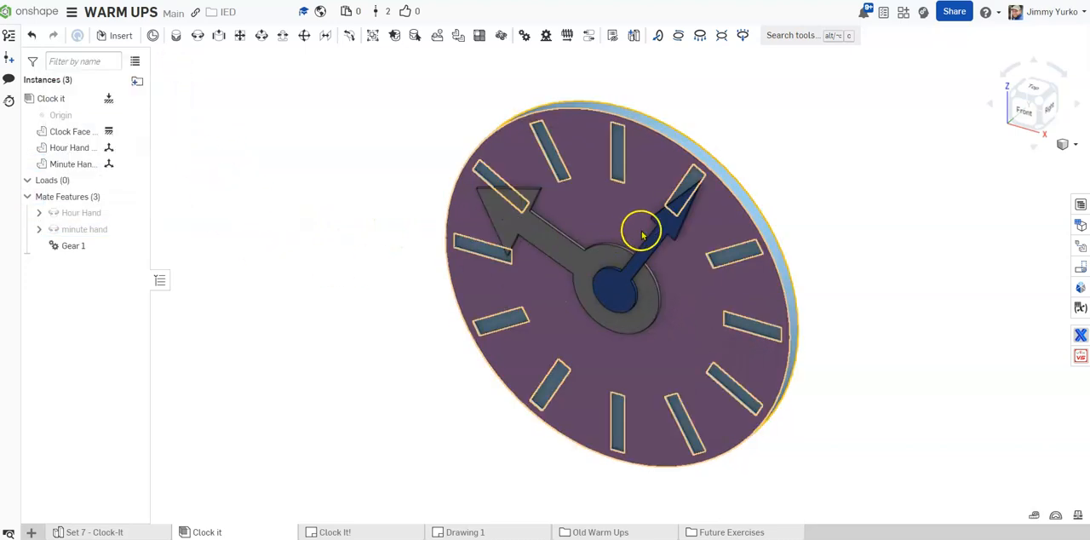
Review the Gear 1 relation between the hour and minute hands, and delete it from the mate features
drag(683, 281, 664, 230)
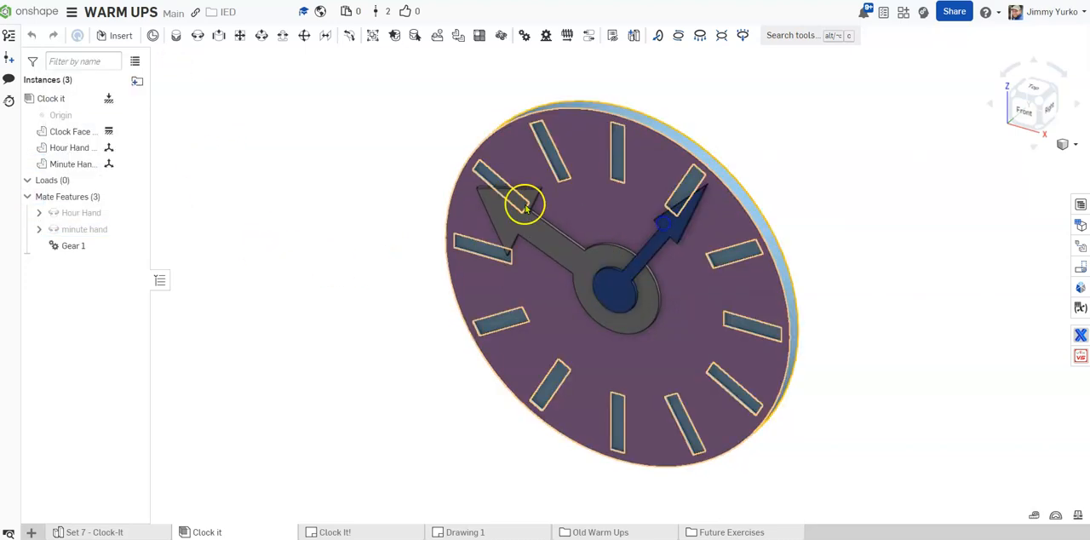
double_click(73, 246)
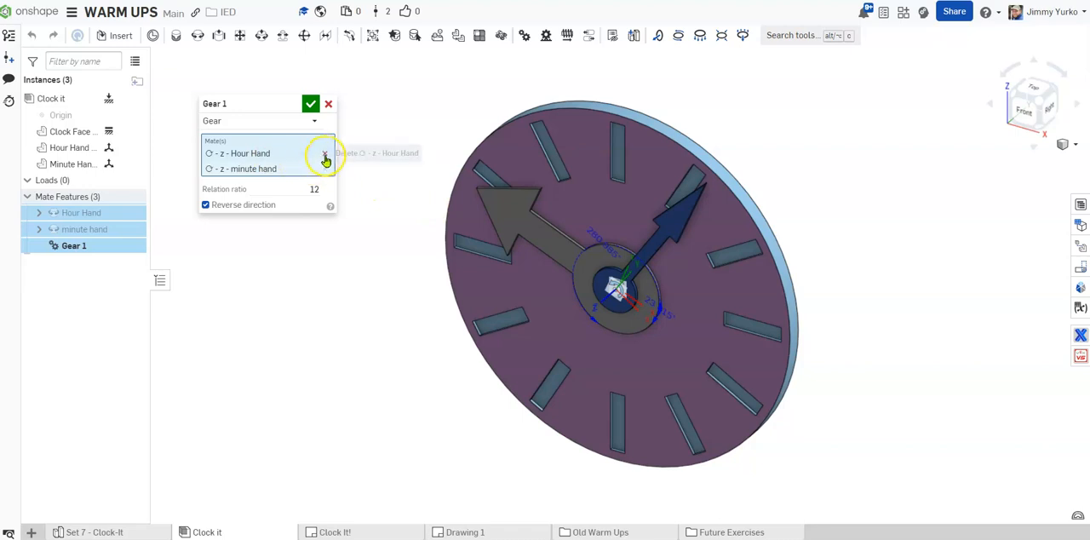
click(328, 104)
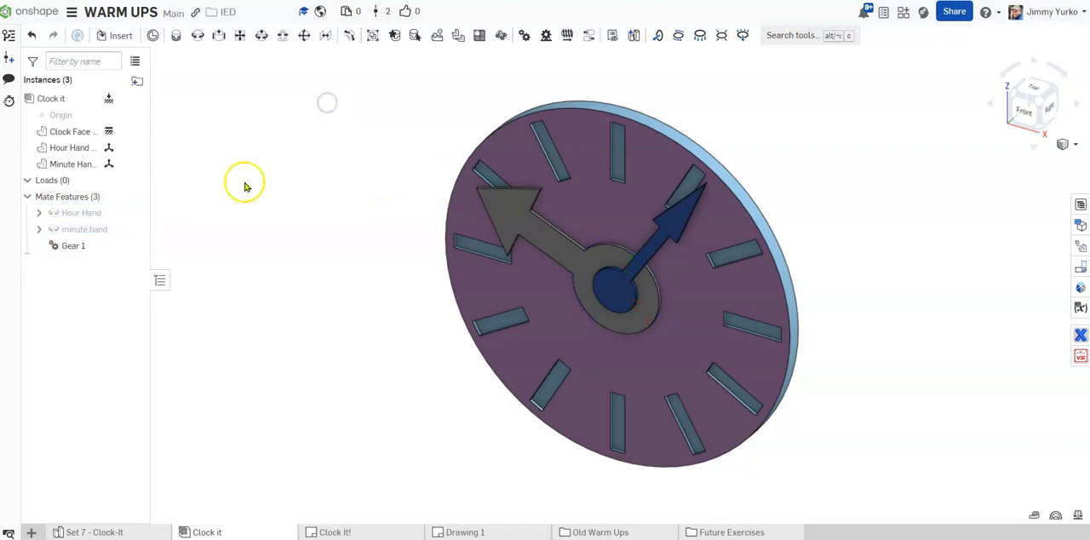
right_click(75, 245)
click(130, 329)
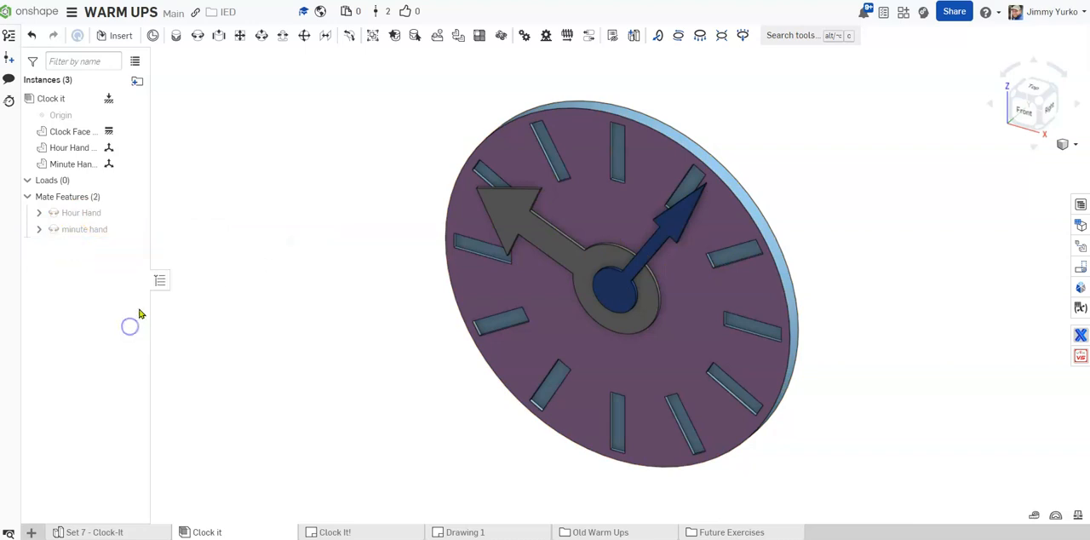
Turn the minute hand and the hour hand separately around the clock face to test their movement without a gear relation
drag(575, 173, 711, 223)
drag(655, 197, 628, 182)
drag(514, 218, 549, 332)
drag(536, 290, 519, 218)
drag(516, 176, 613, 178)
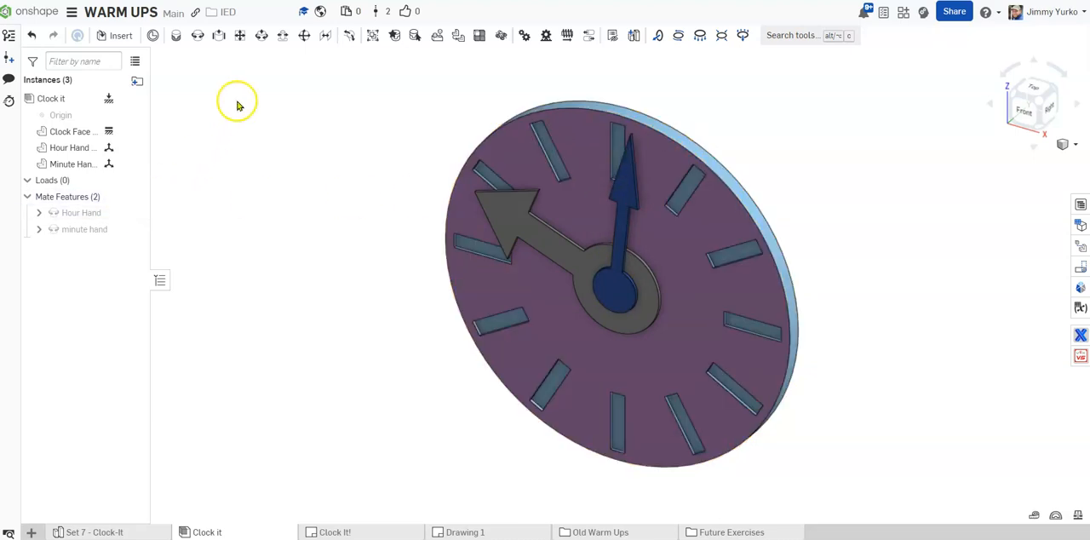
Add a gear relation between the Hour Hand and minute hand mates with a relation ratio of 12
click(525, 37)
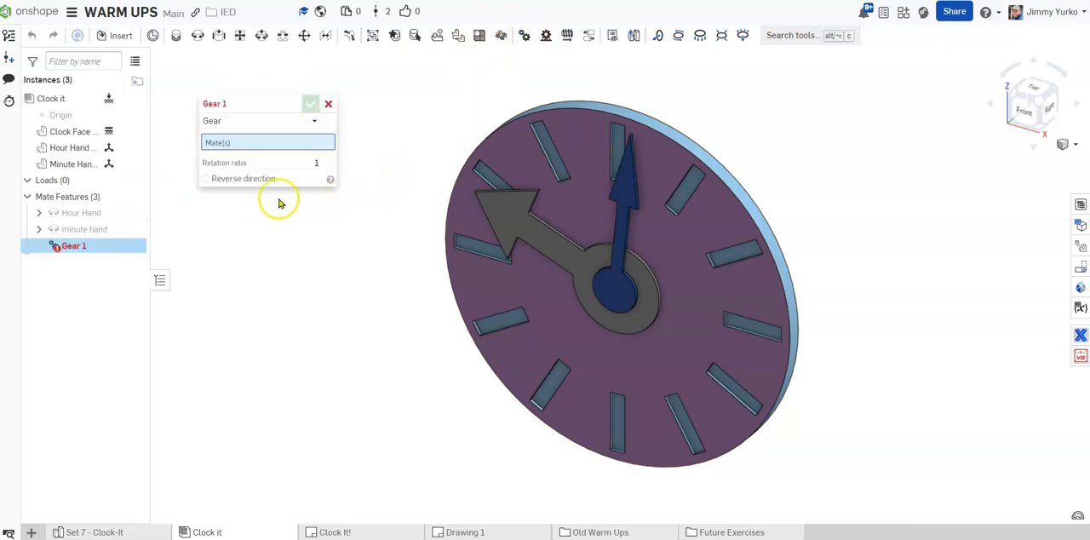
click(83, 213)
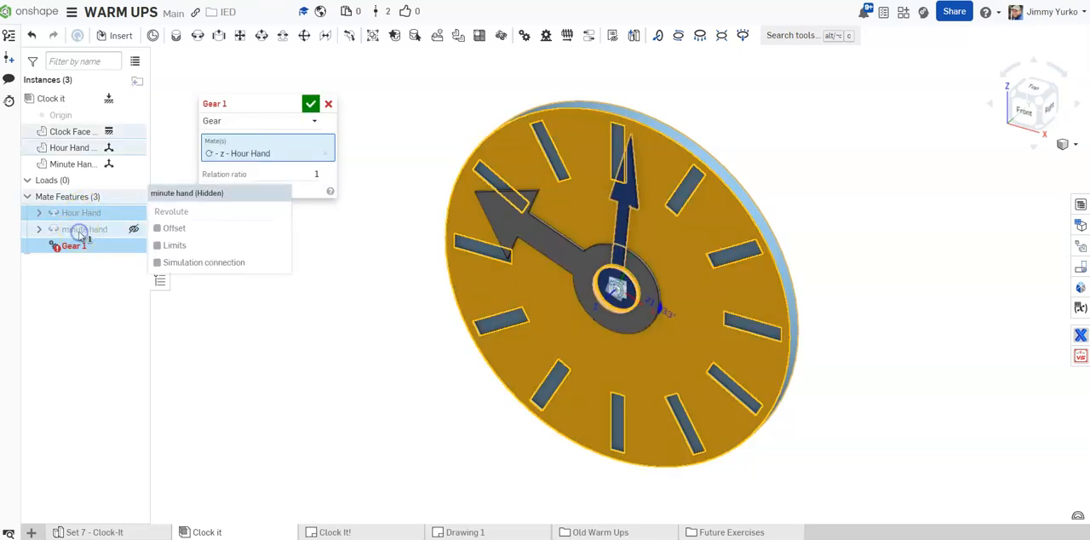
click(78, 231)
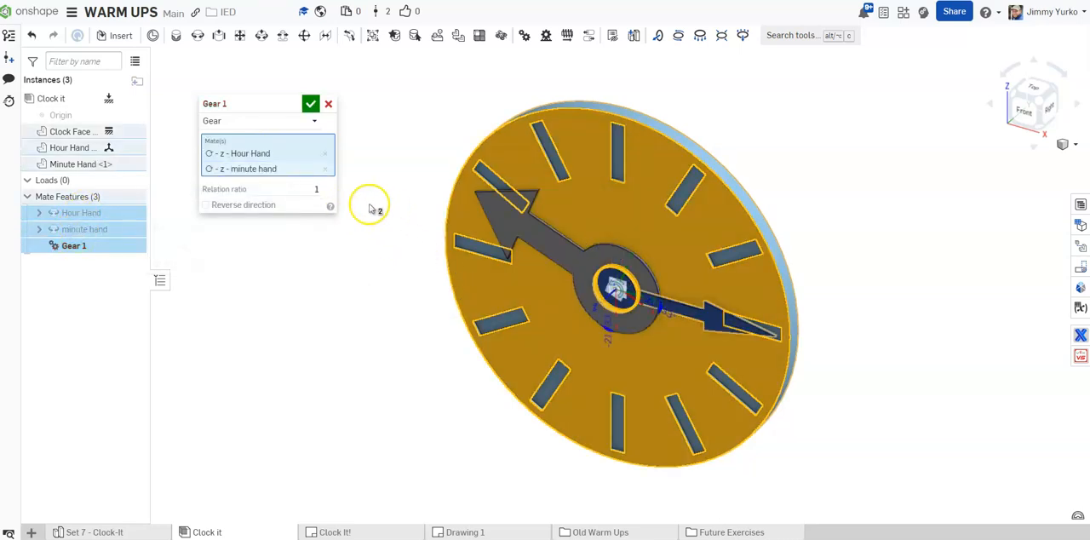
click(315, 188)
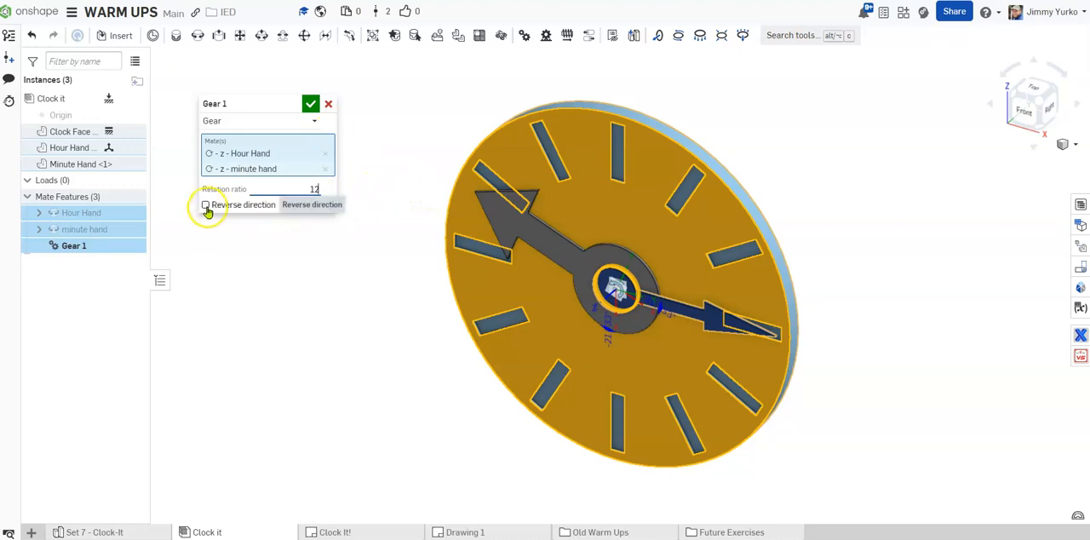
click(310, 105)
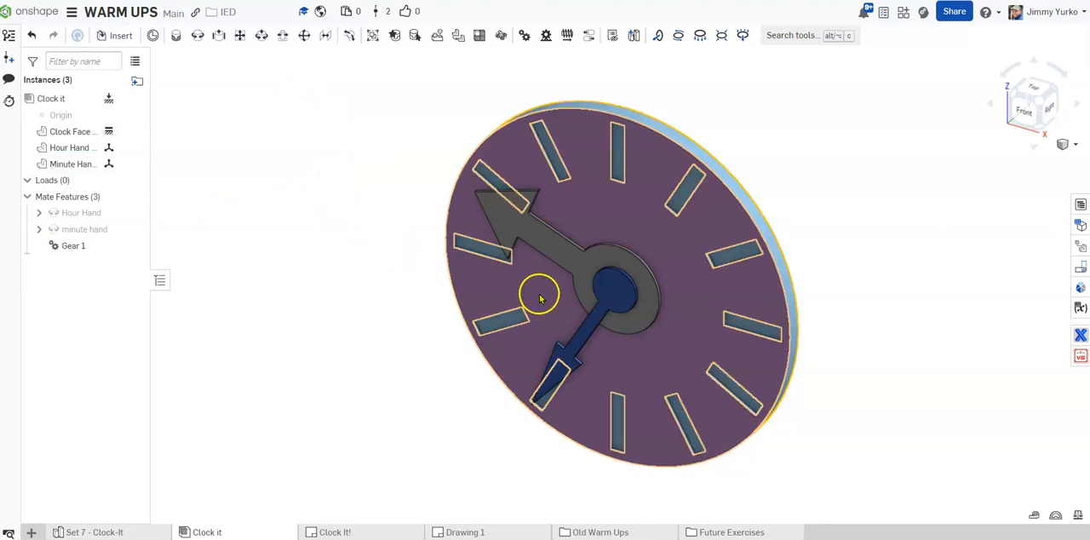
Turn the minute hand to about twelve and the hour hand to about seven to test their rotation directions
drag(559, 357, 630, 153)
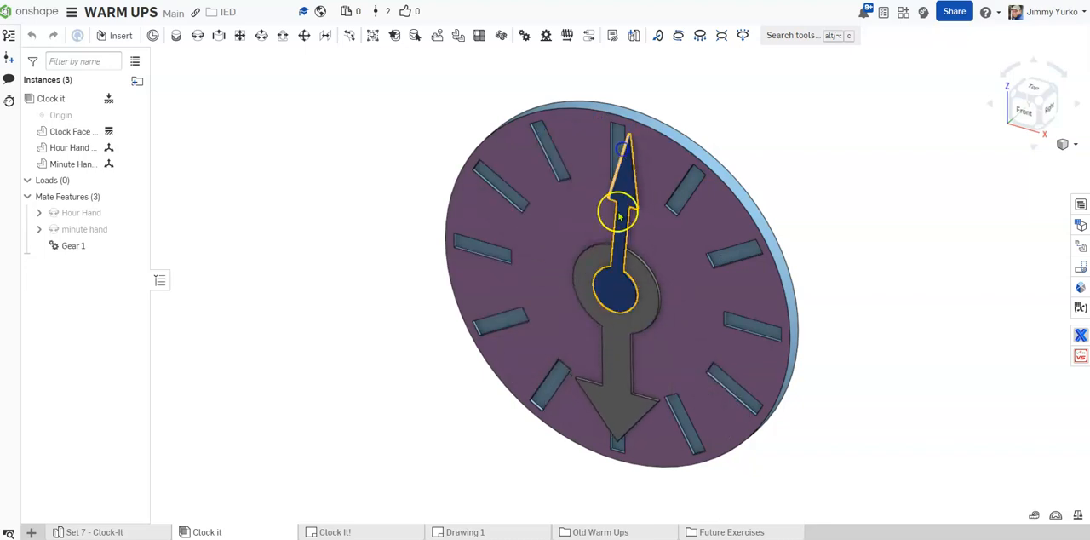
click(608, 396)
drag(612, 393, 569, 360)
click(386, 275)
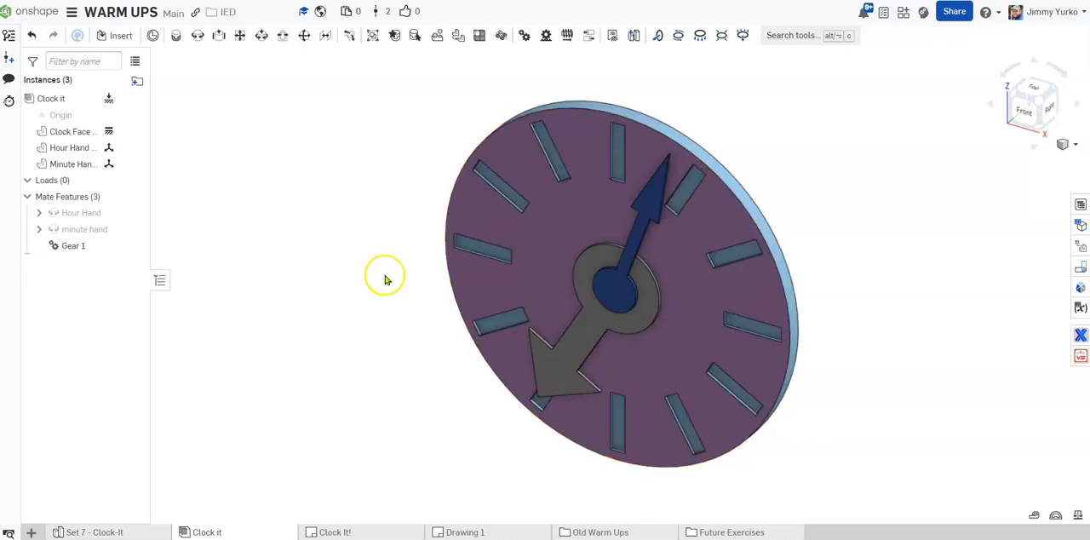
Edit the Gear 1 relation to reverse its direction
double_click(73, 246)
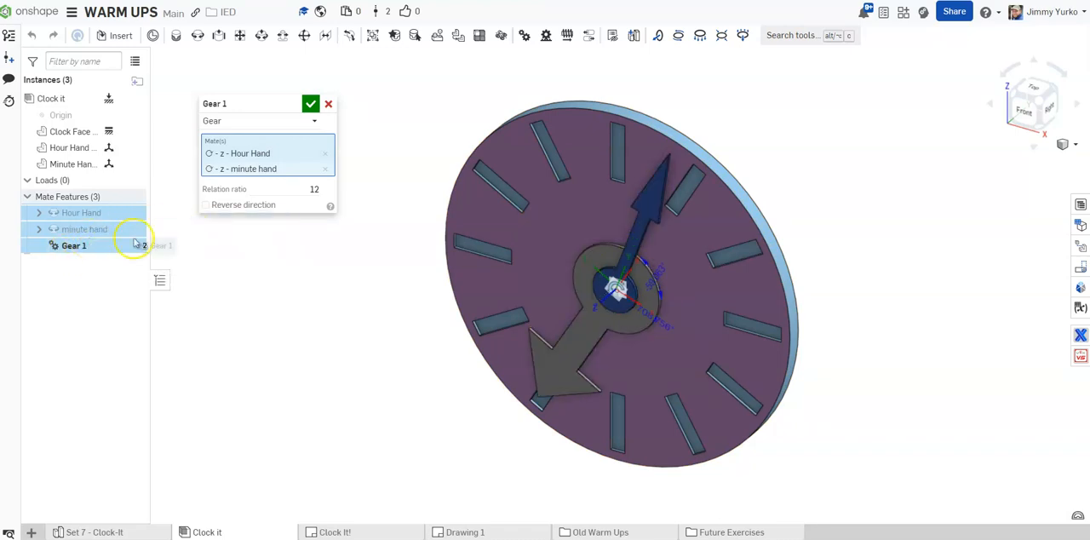
click(205, 207)
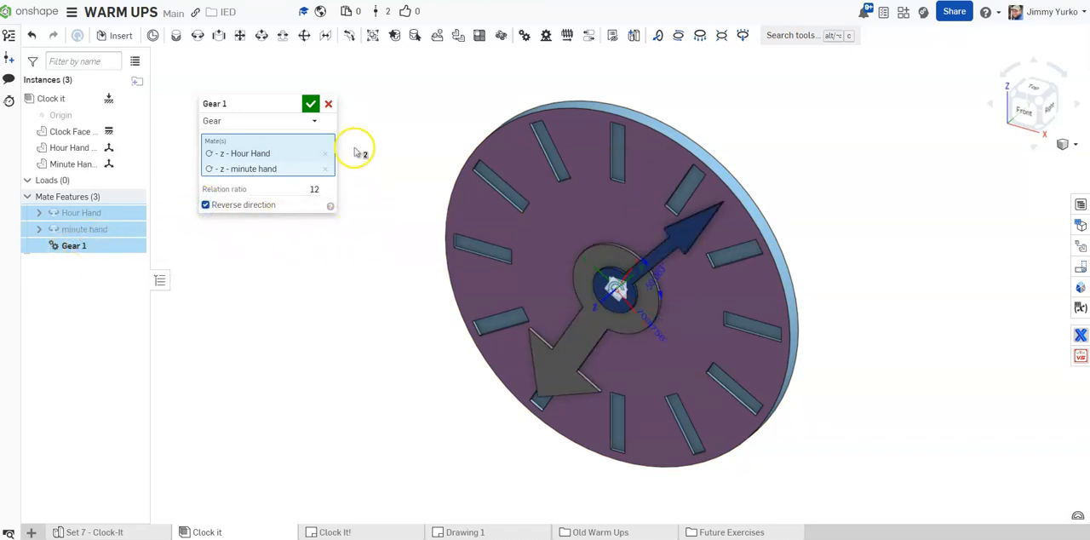
click(310, 104)
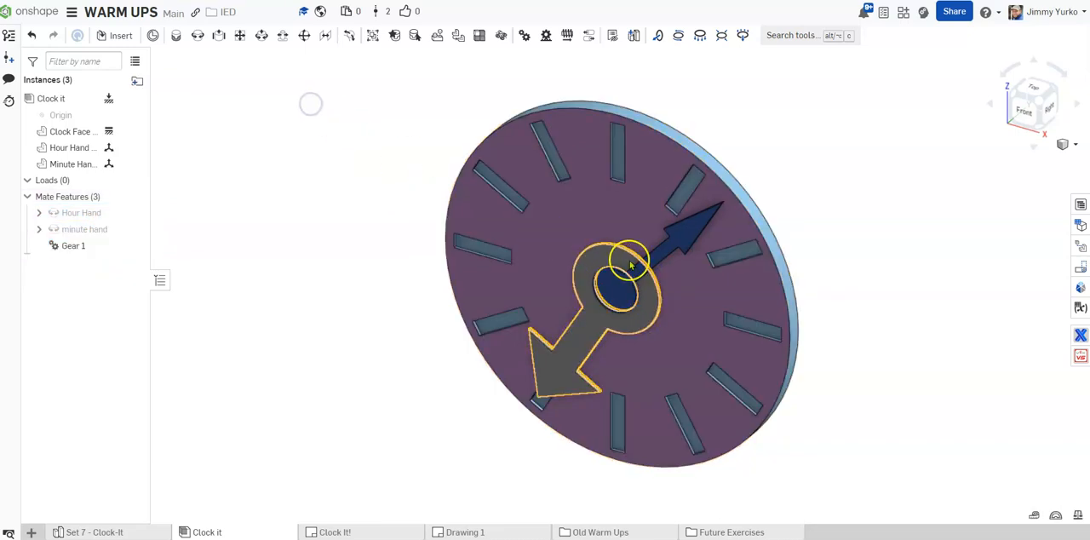
Turn the hands to about eight o'clock and swing the hour hand toward six to test the reversed gear relation
drag(566, 372, 539, 330)
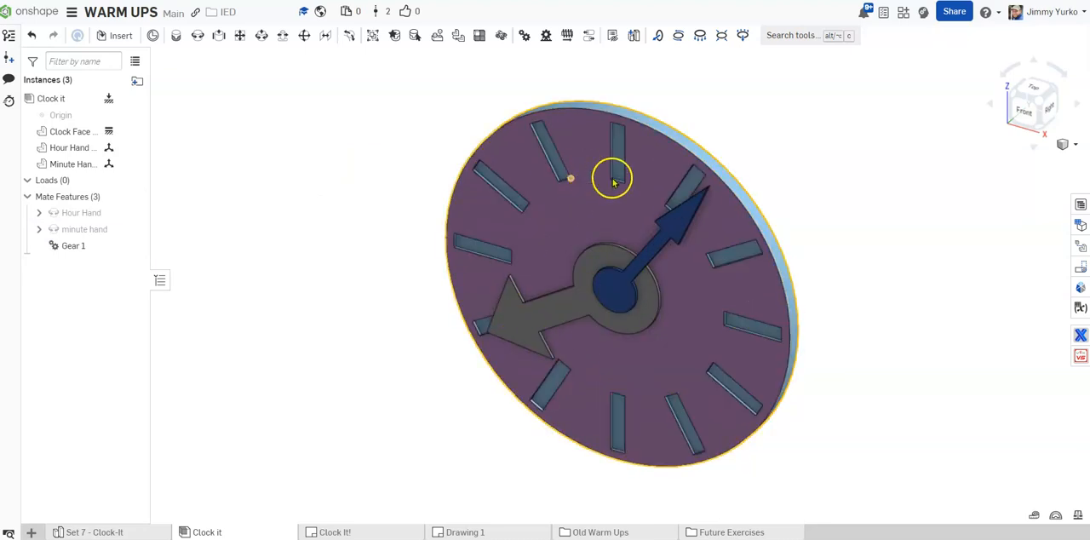
drag(611, 173, 616, 174)
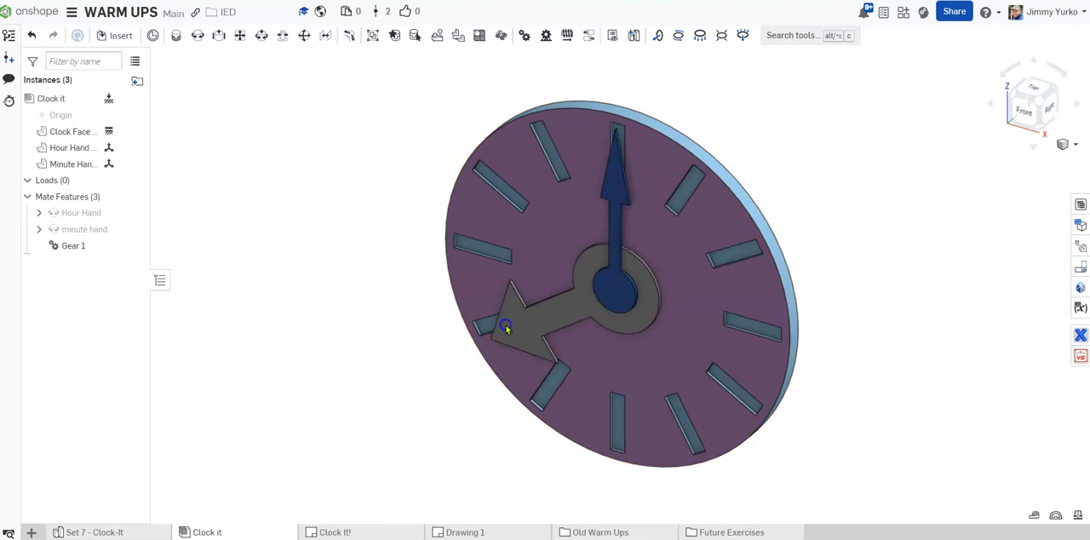
key(ctrl+z)
drag(503, 316, 611, 377)
click(260, 263)
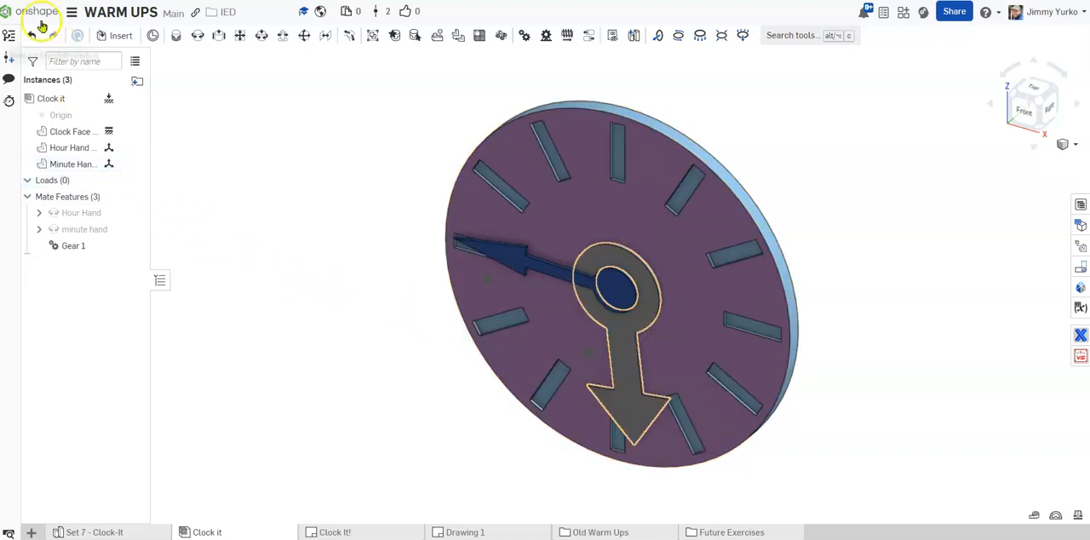